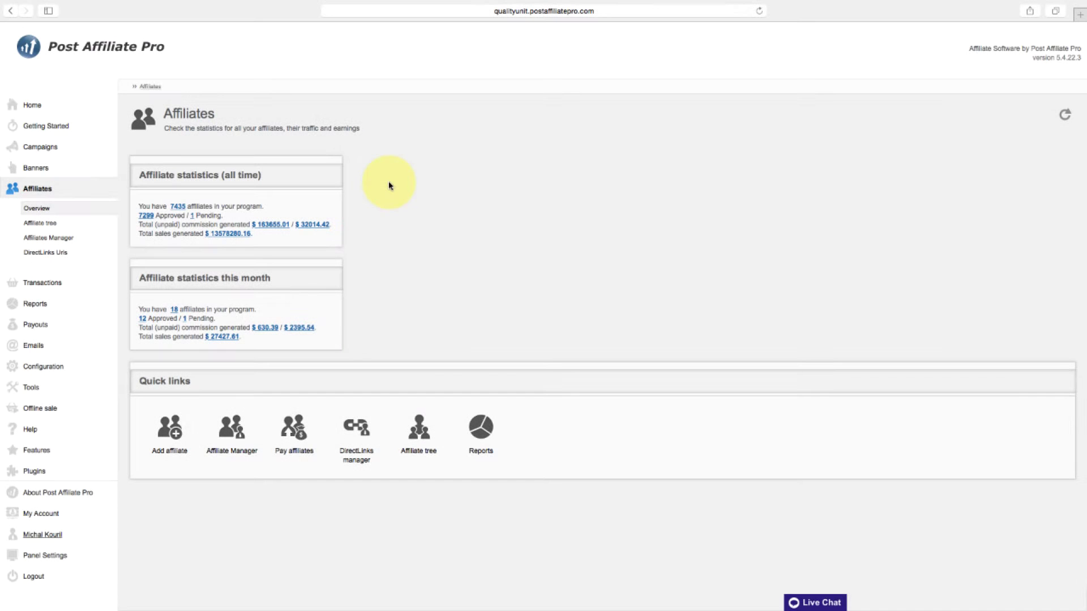
Step: Go to the Affiliates Manager list to reach the Michal Test affiliate
click(58, 244)
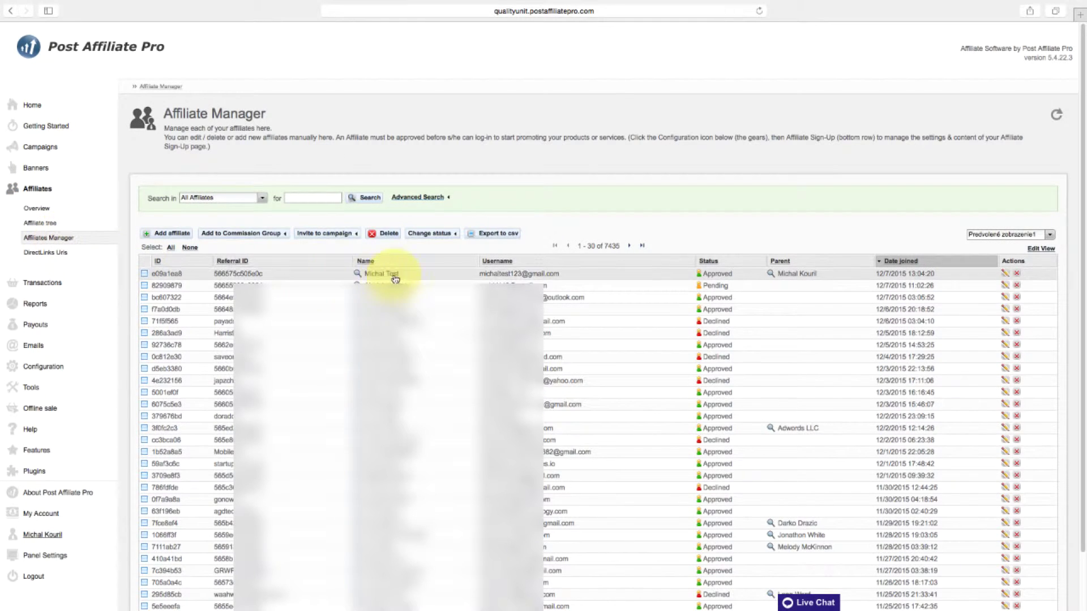
scroll(391, 273, down, 2)
scroll(391, 273, up, 2)
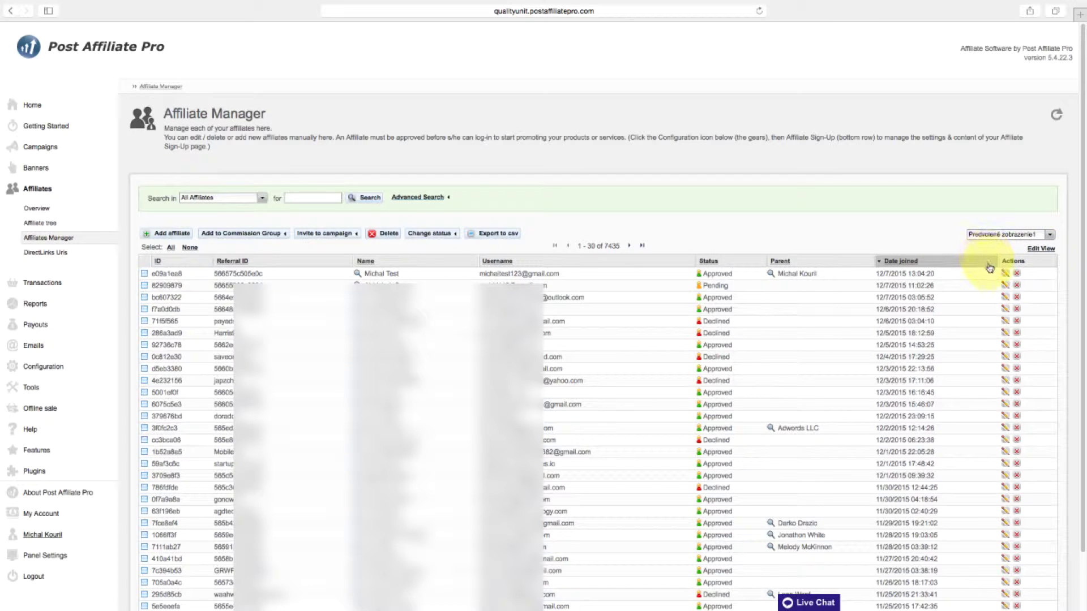
click(1006, 275)
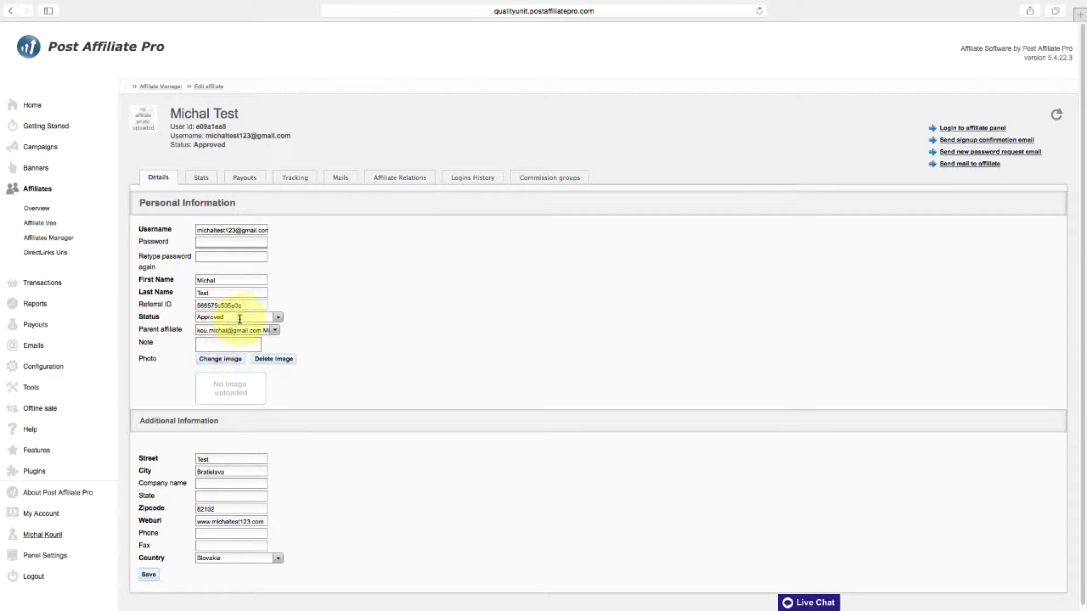
click(278, 319)
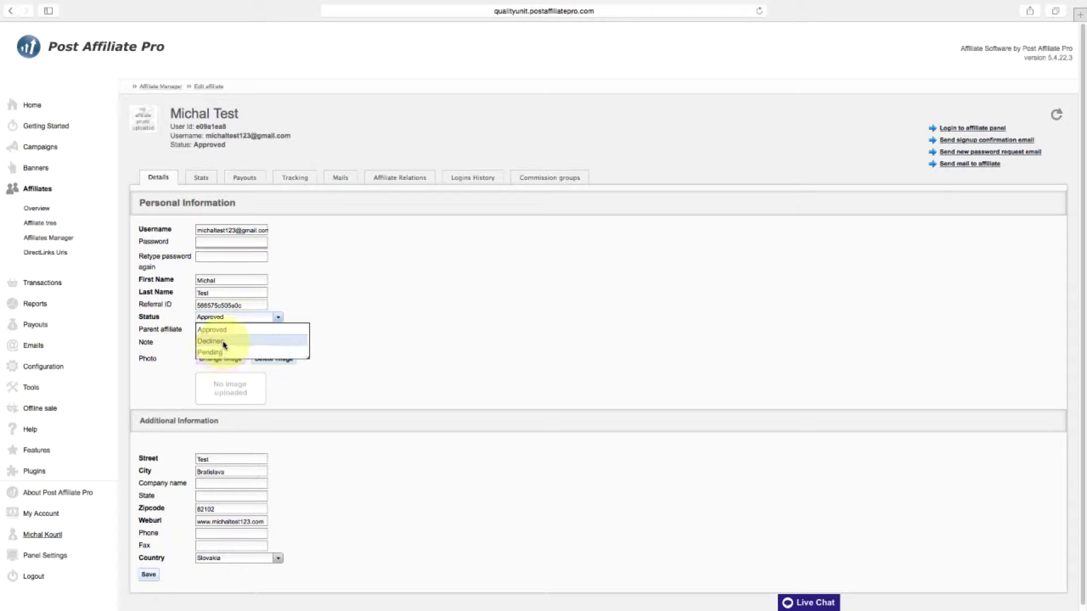
click(319, 315)
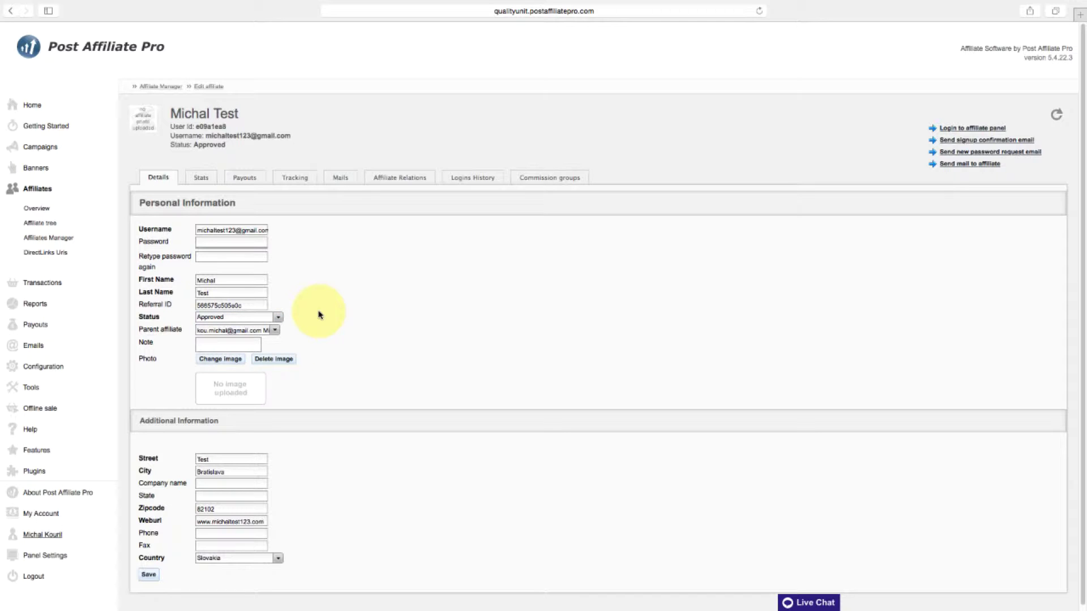
Step: View the affiliate's Stats, then on Payouts leave the payout method as PayPal
click(203, 178)
scroll(272, 353, down, 3)
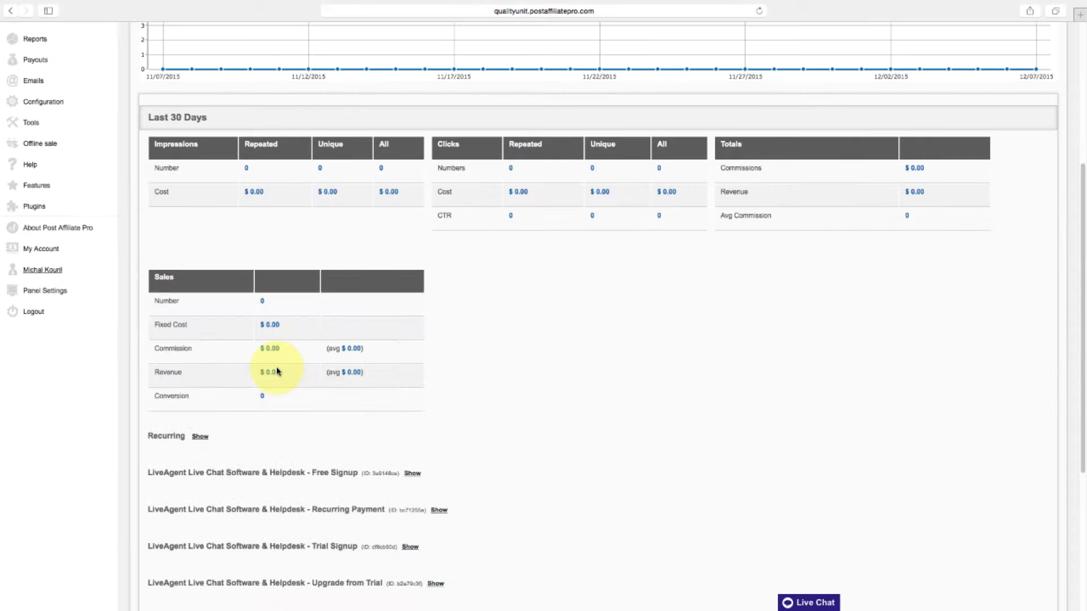
scroll(277, 371, up, 3)
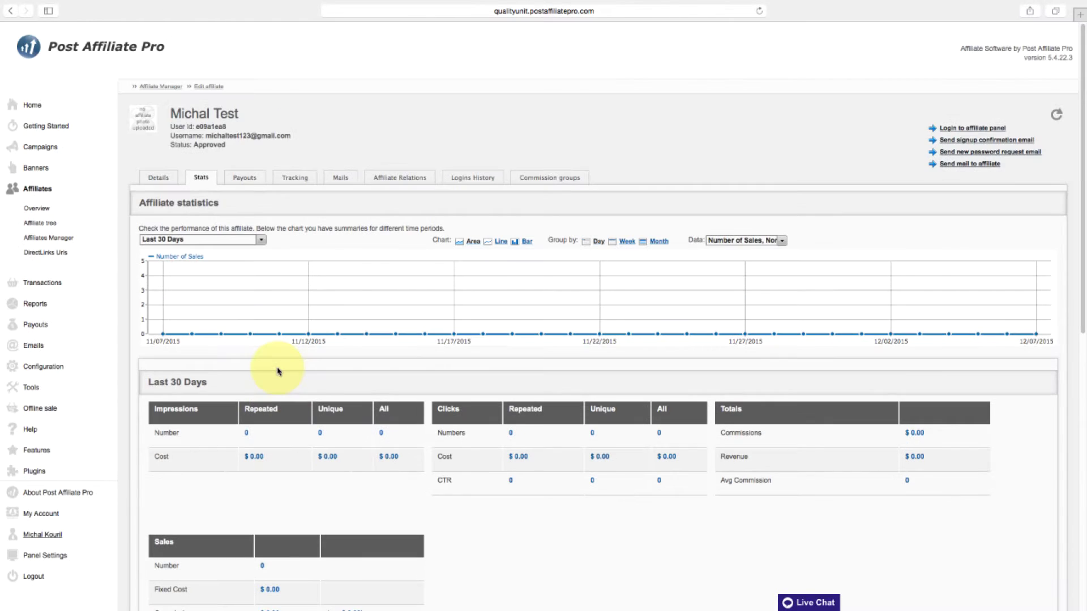
click(251, 185)
click(285, 249)
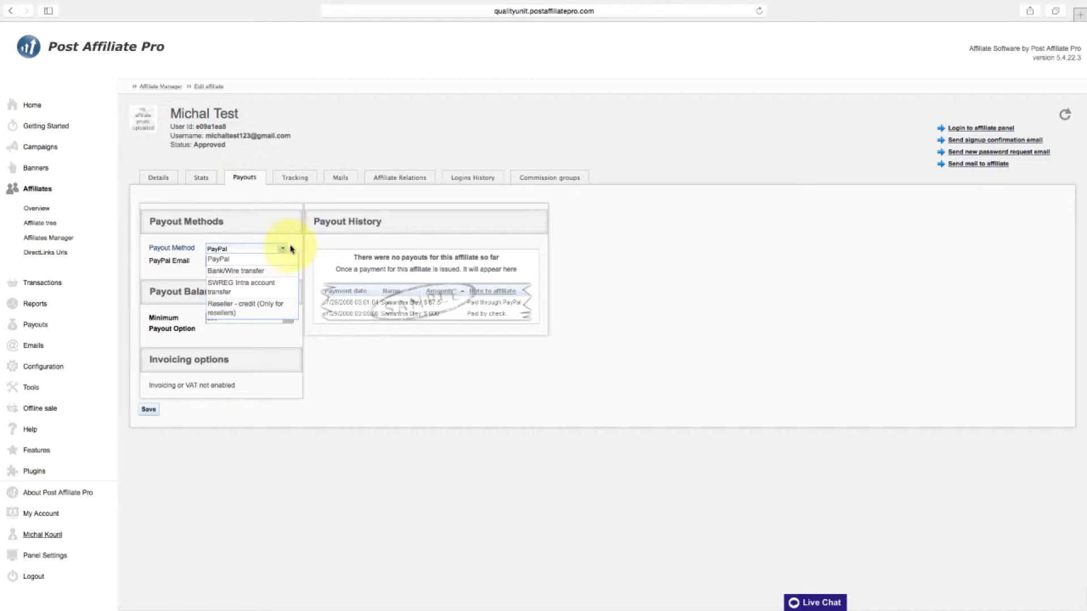
click(285, 247)
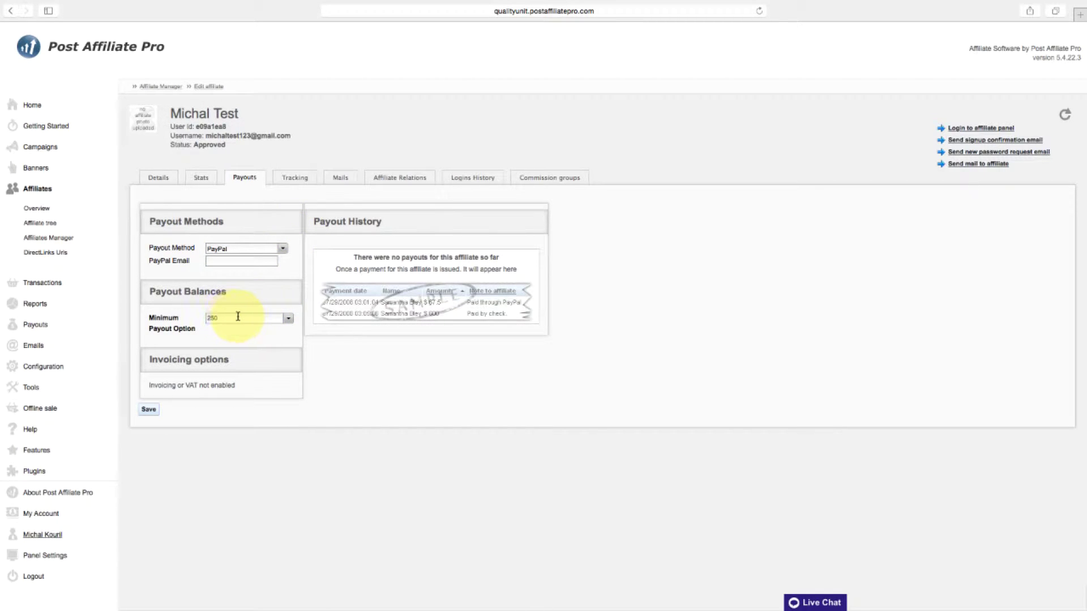
Step: Browse the affiliate's tracking link and mails, ending on the Affiliate Relations tree
click(294, 179)
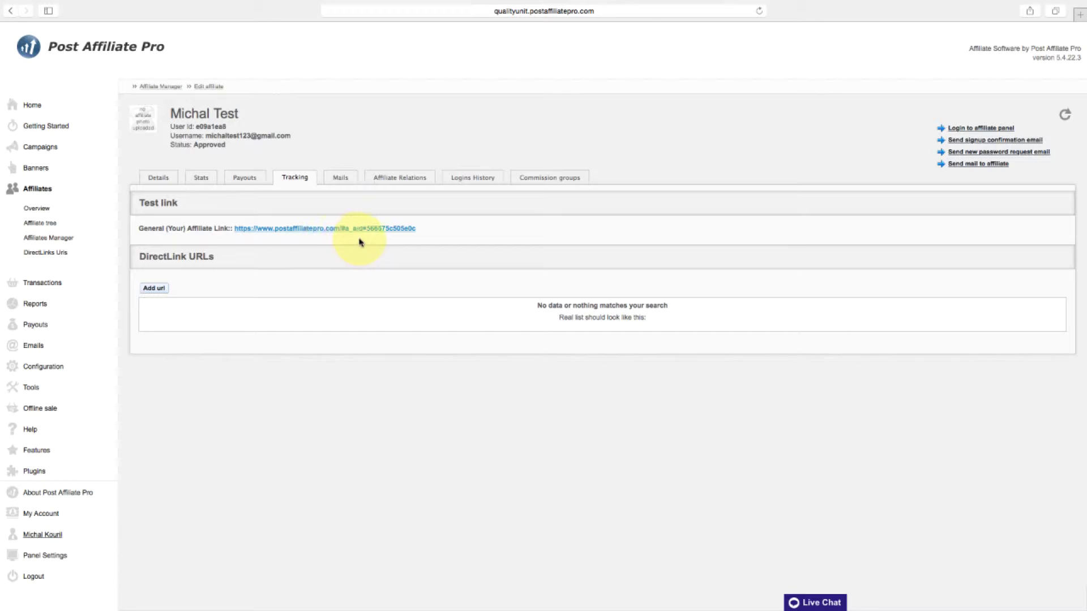
click(342, 178)
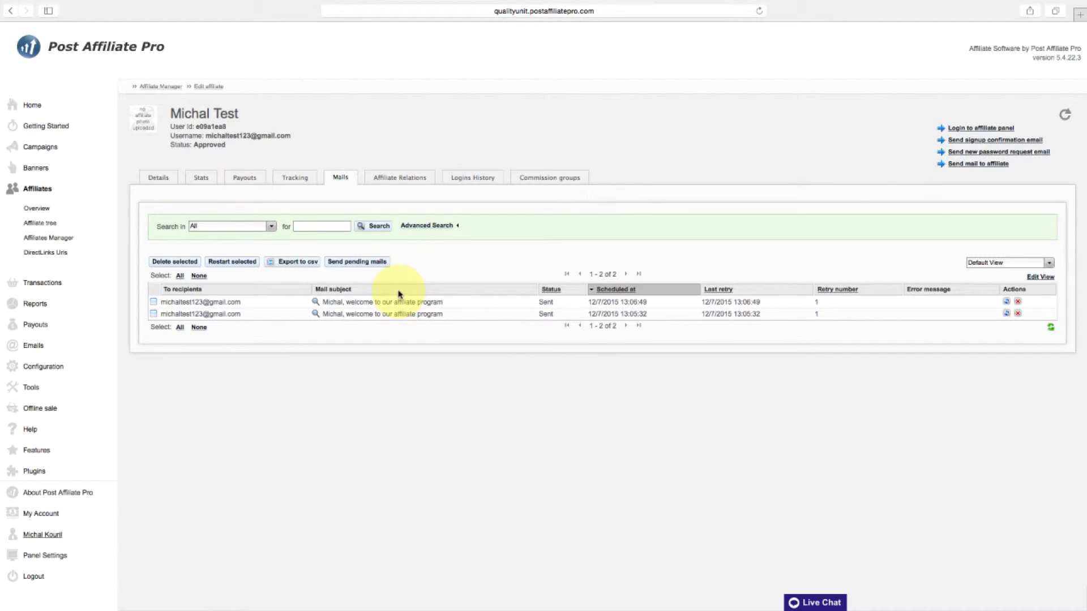
click(400, 179)
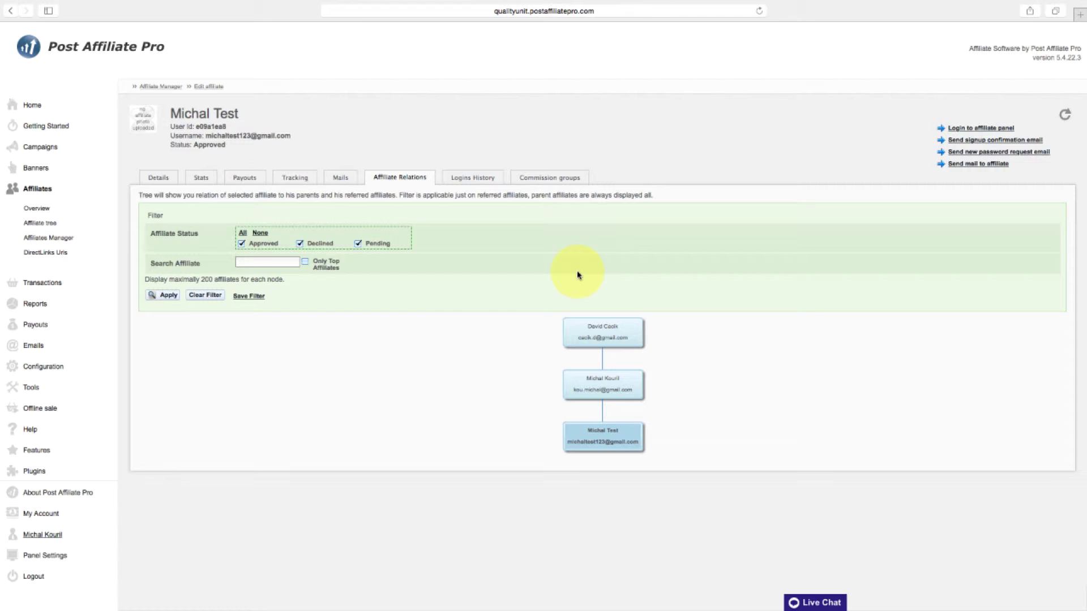
Step: Show the affiliate's Logins History tab with the login location map
click(470, 180)
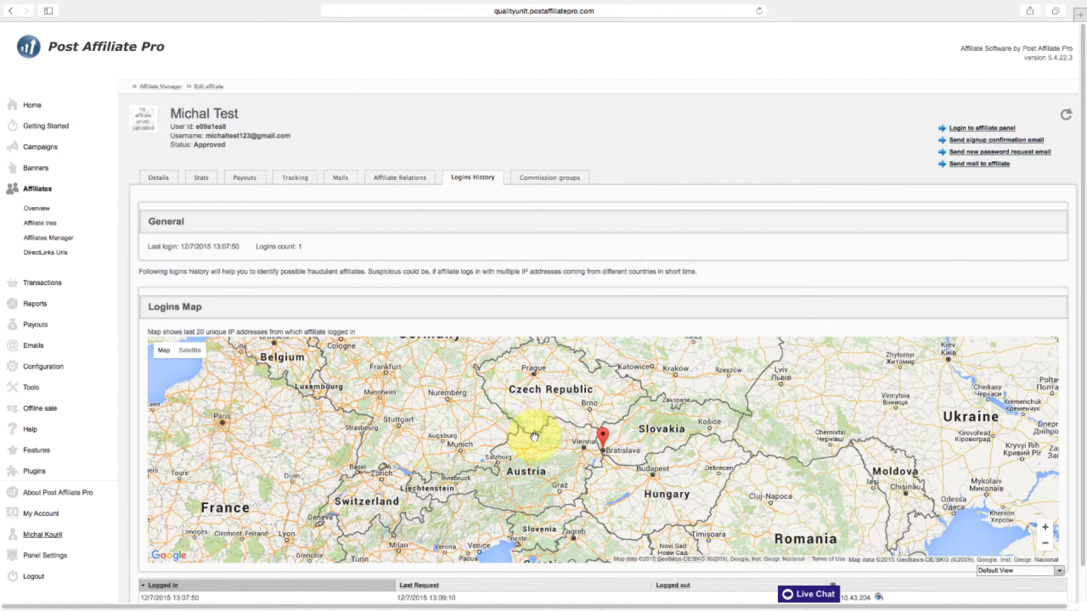
scroll(537, 435, down, 3)
scroll(539, 436, down, 2)
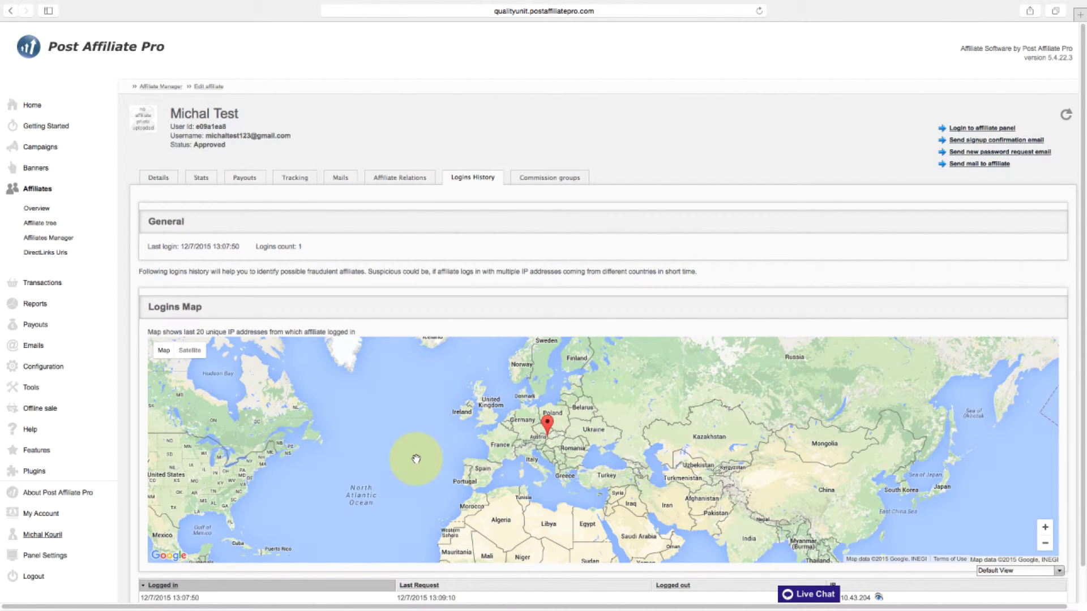
Step: Show the Commission groups tab listing each campaign's default commission group
click(544, 183)
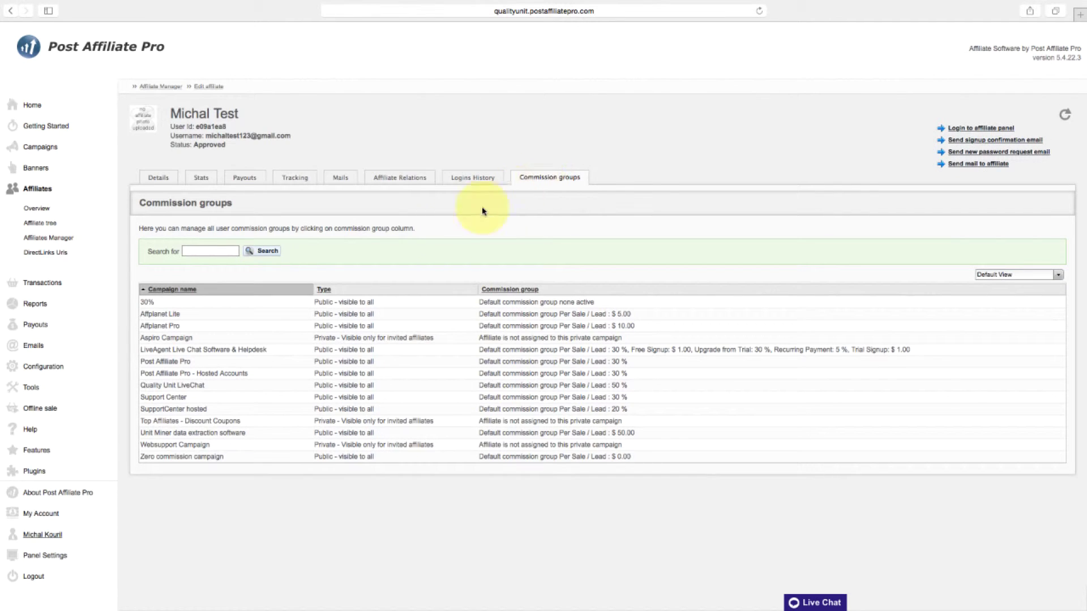